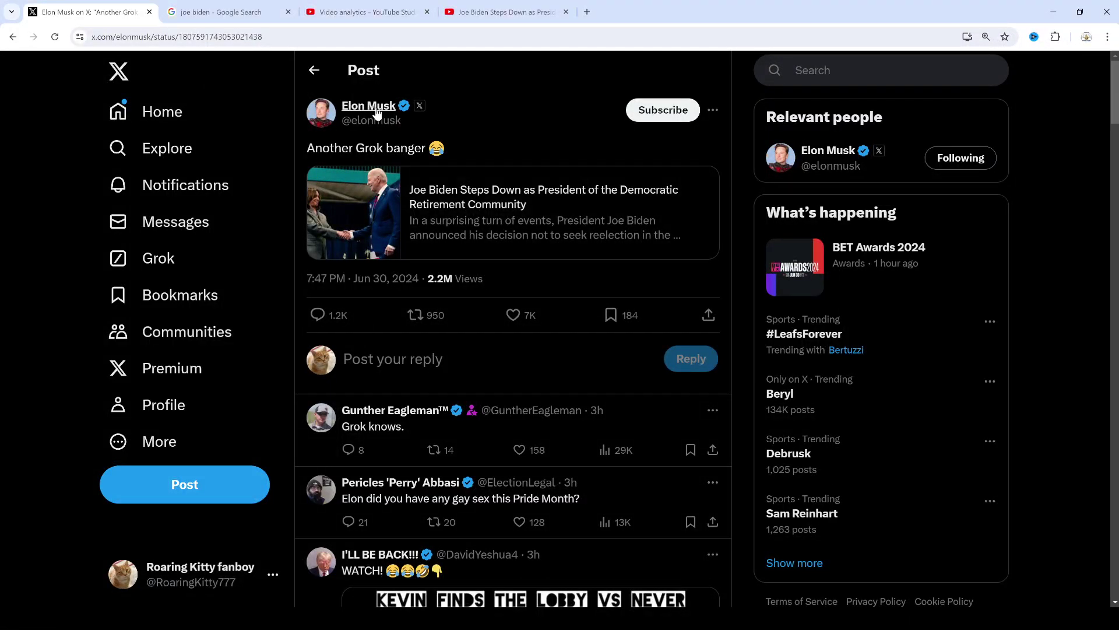
# - Highlight the phrase 'Grok banger' in Elon Musk's post
pyautogui.moveTo(356, 148); pyautogui.dragTo(460, 147)
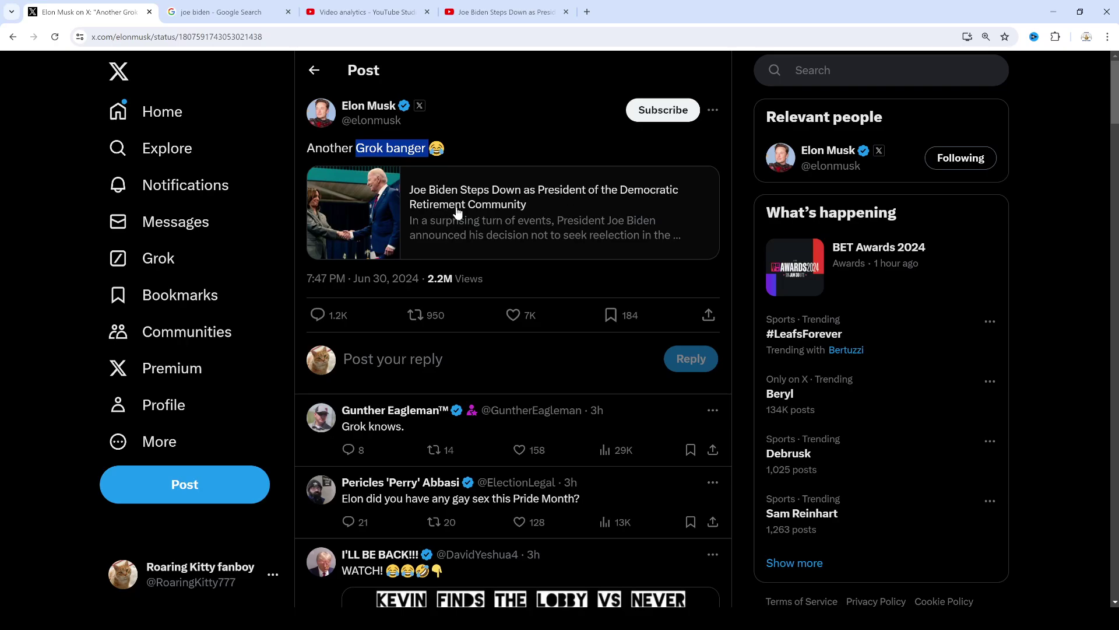
# - Open the Biden parody story and highlight its opening lines and announcement sentences
pyautogui.click(569, 224)
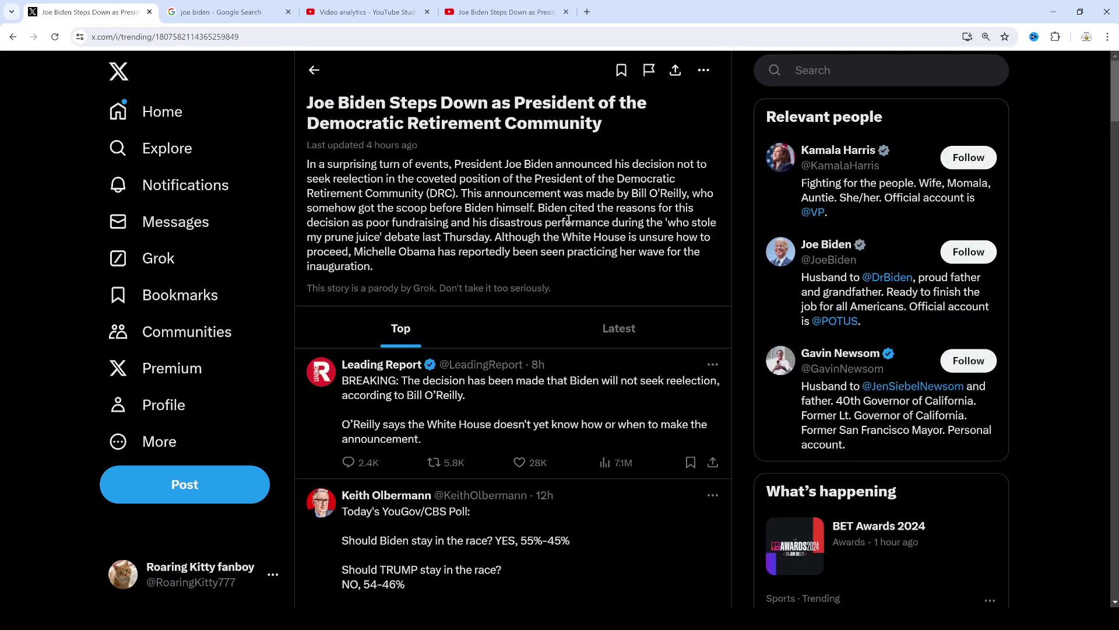
pyautogui.moveTo(357, 163); pyautogui.dragTo(618, 205)
pyautogui.click(618, 205)
pyautogui.moveTo(463, 193)
pyautogui.mouseDown()
pyautogui.moveTo(701, 220)
pyautogui.moveTo(347, 222)
pyautogui.moveTo(722, 229)
pyautogui.mouseUp()
pyautogui.click(589, 221)
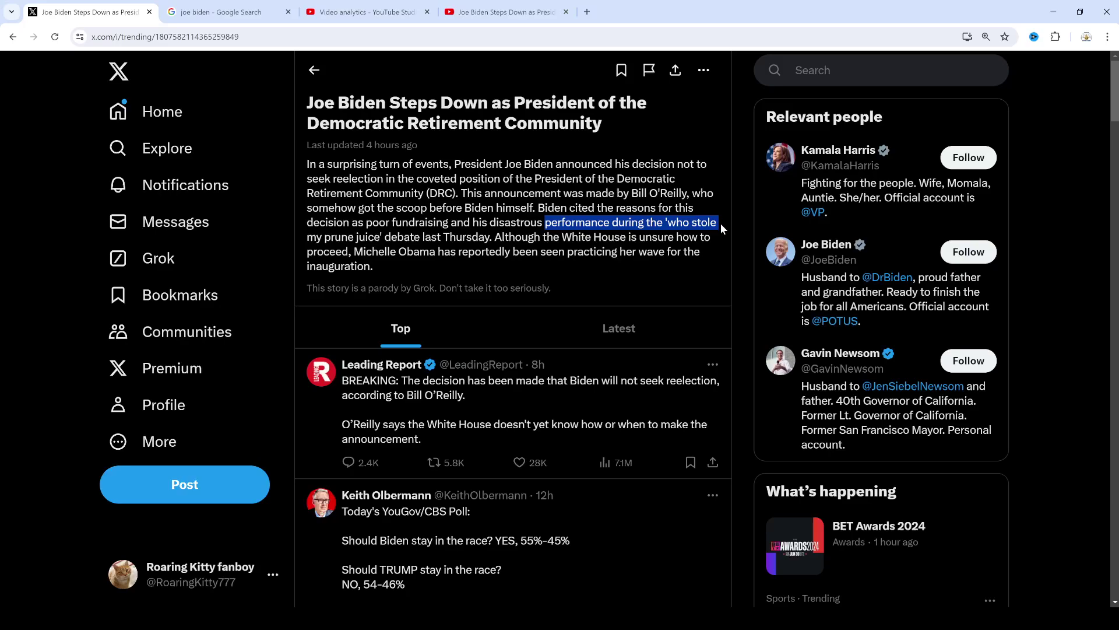
# - Highlight 'last Thursday', return to Musk's post, then view the joe biden Google results
pyautogui.click(333, 237)
pyautogui.moveTo(332, 237); pyautogui.dragTo(492, 238)
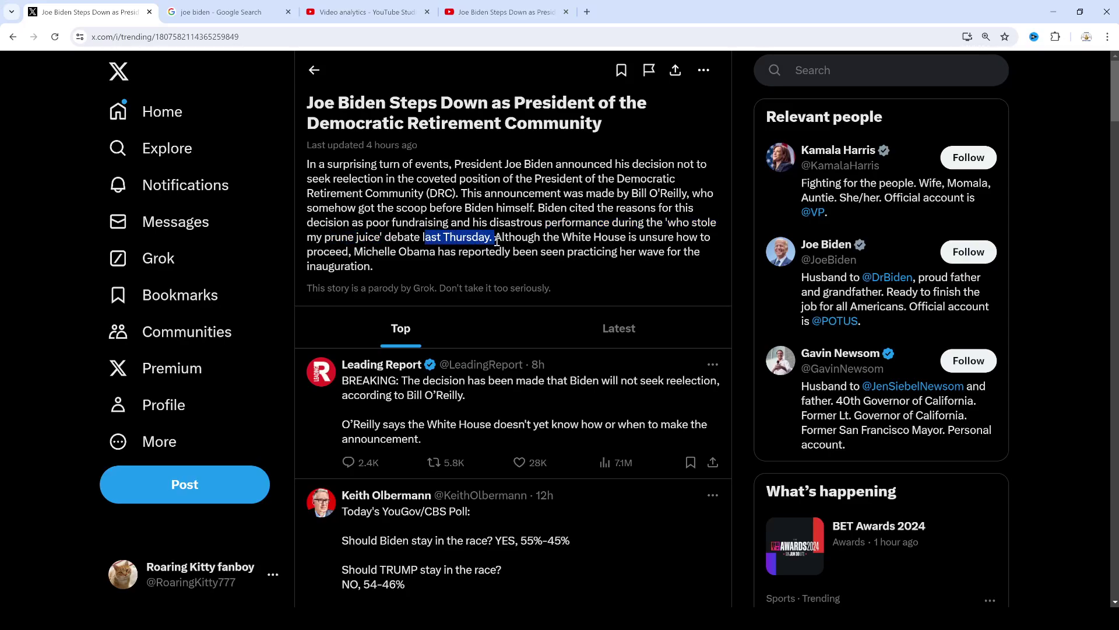
pyautogui.click(516, 237)
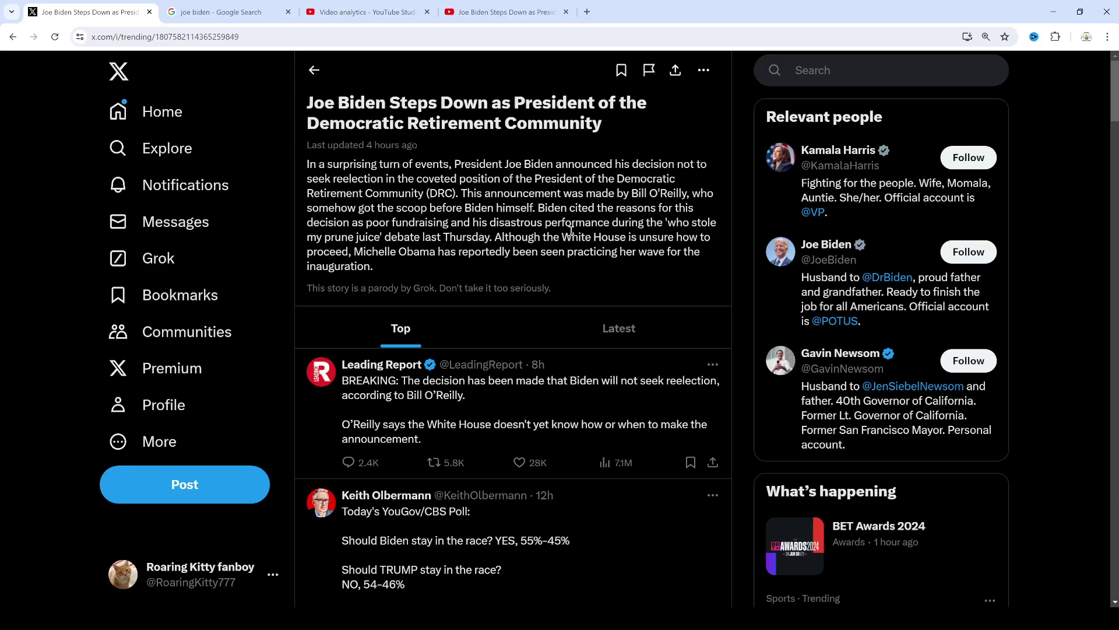
pyautogui.click(12, 37)
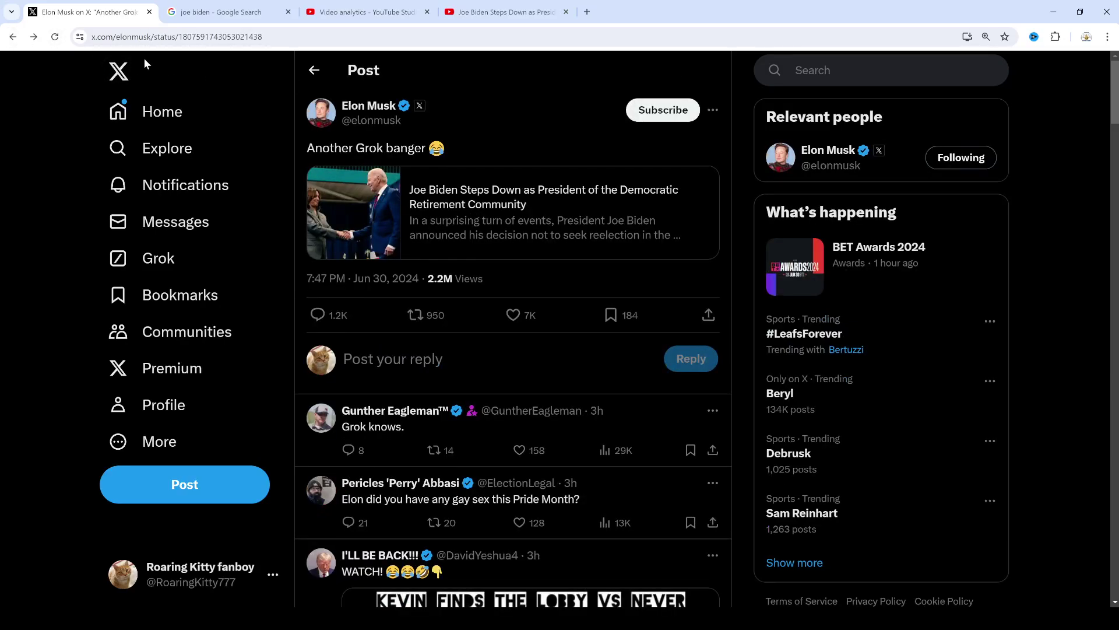
pyautogui.click(220, 11)
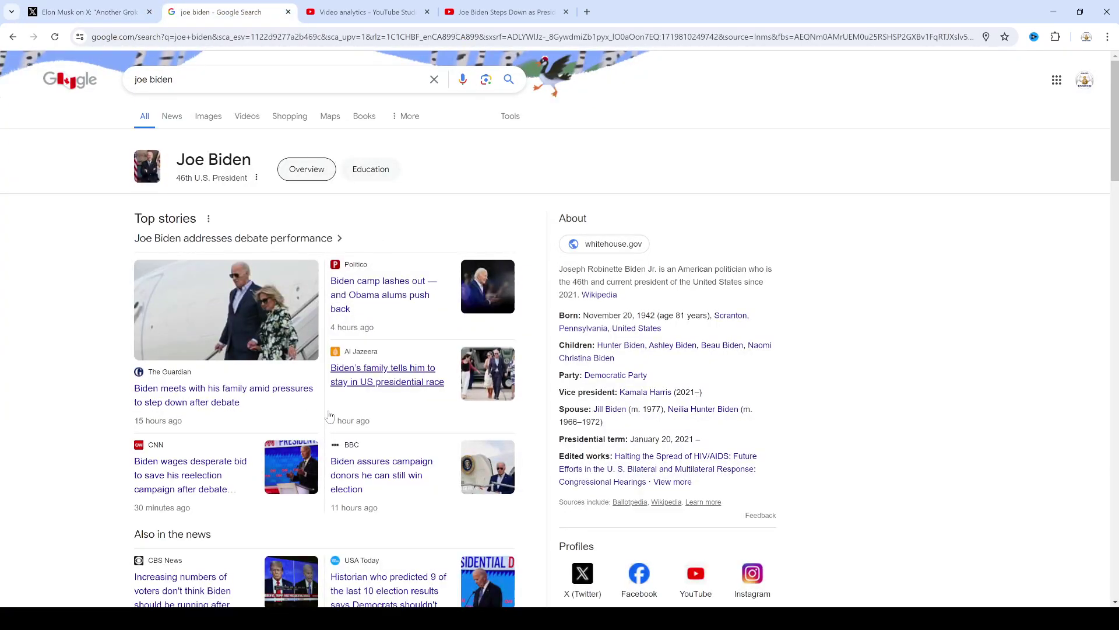
# - Switch back to the 'Elon Musk on X' tab showing the 'Another Grok banger' post
pyautogui.click(88, 11)
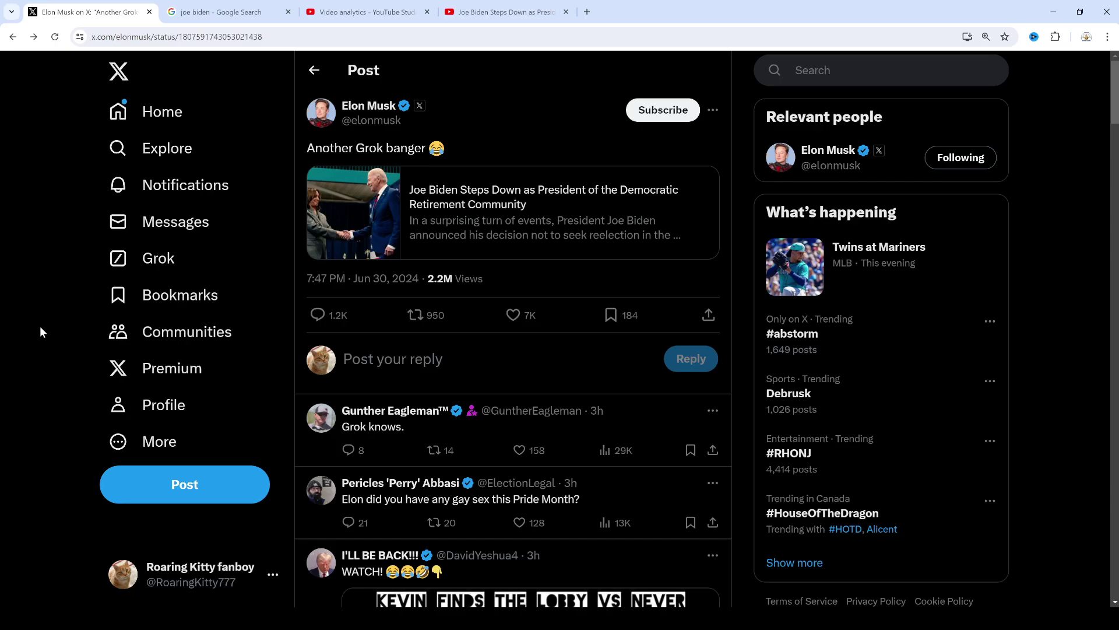